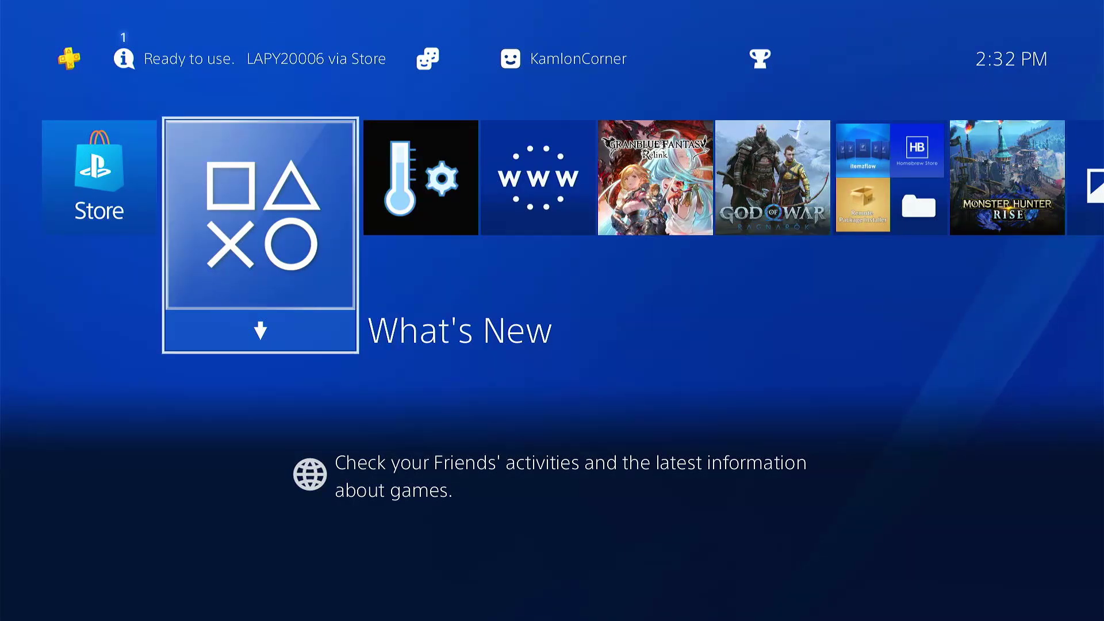
Go to Settings > Network and highlight Set Up Internet Connection
key("Up")
key("Right")
key("Right")
key("Right")
key("Right")
key("Right")
key("Right")
key("Right")
key("Right")
key("Left")
key("Return")
key("Down")
key("Down")
key("Down")
key("Return")
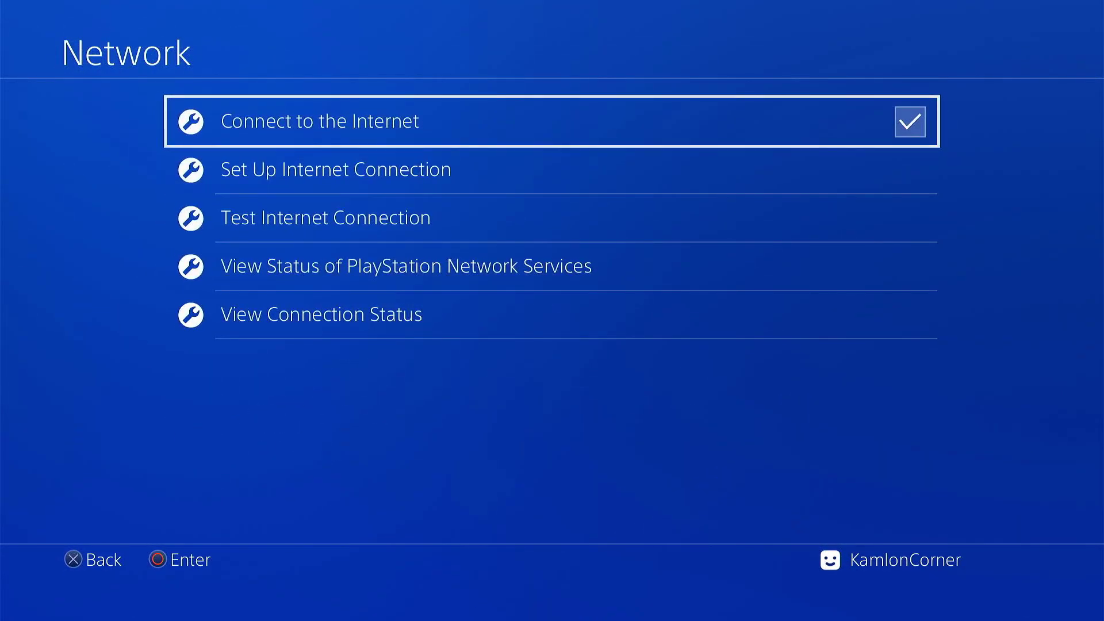
key("Down")
Choose Wi-Fi with Custom setup, Automatic IP address and an unspecified DHCP host name
key("Return")
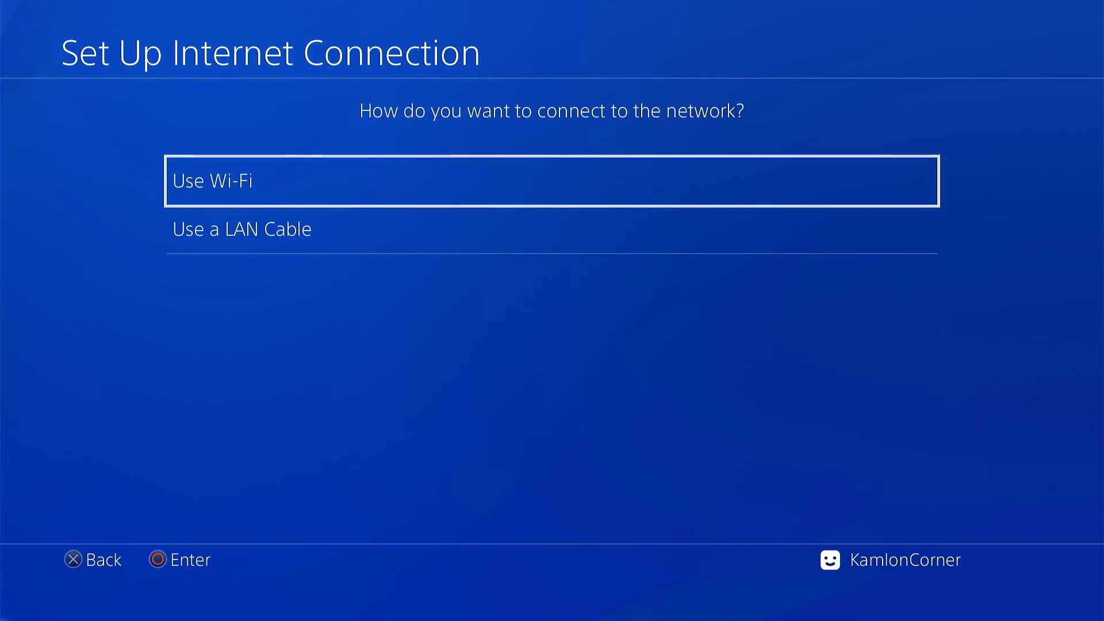
key("Return")
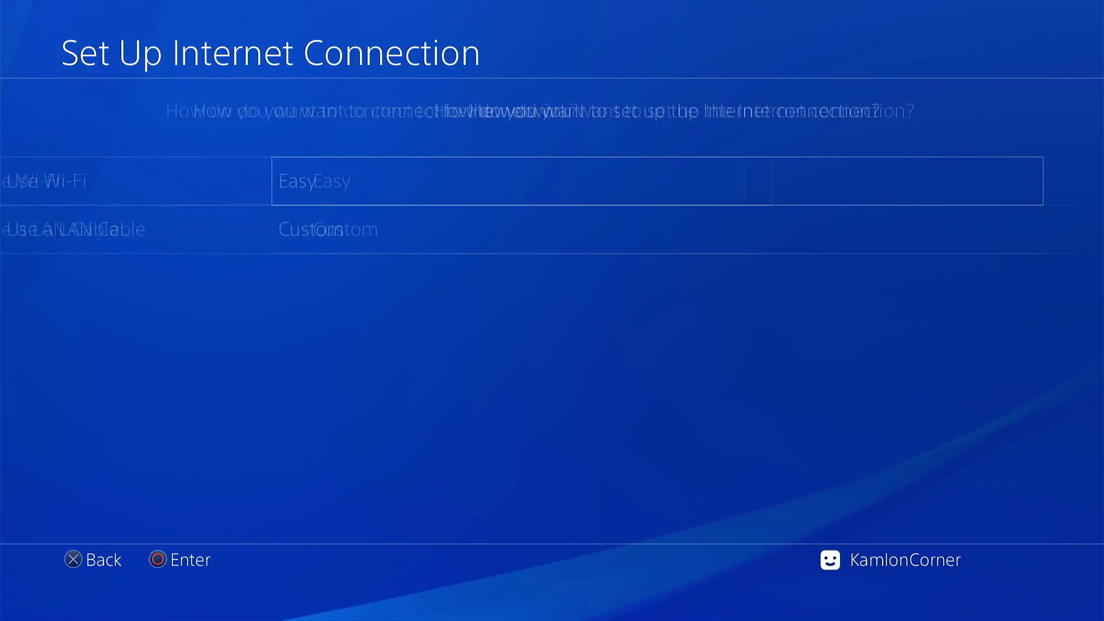
key("Down")
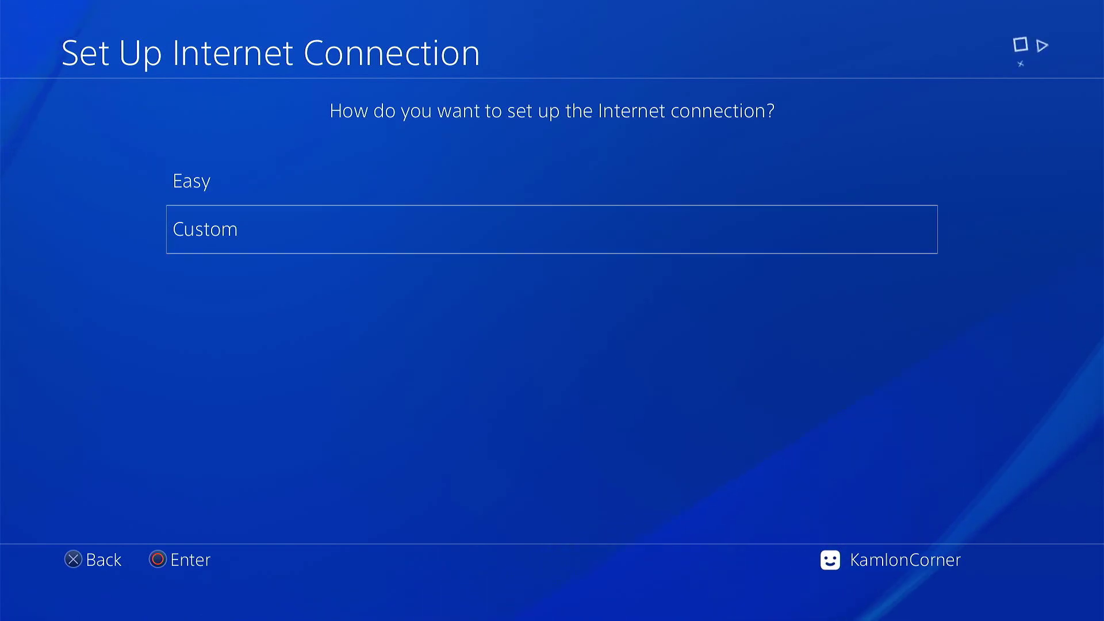
key("Return")
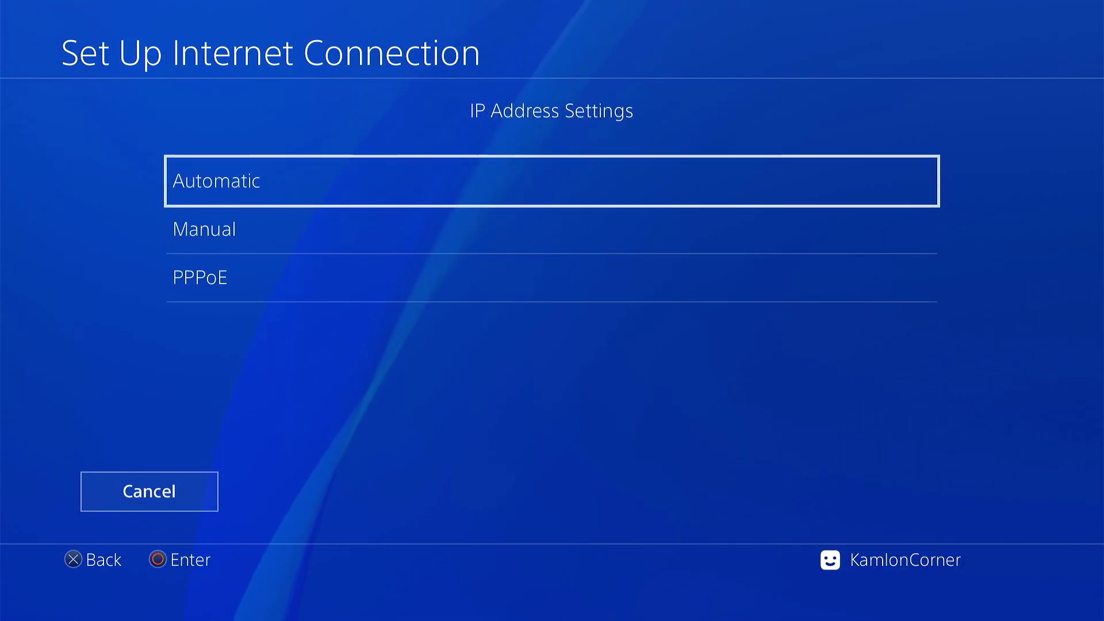
key("Return")
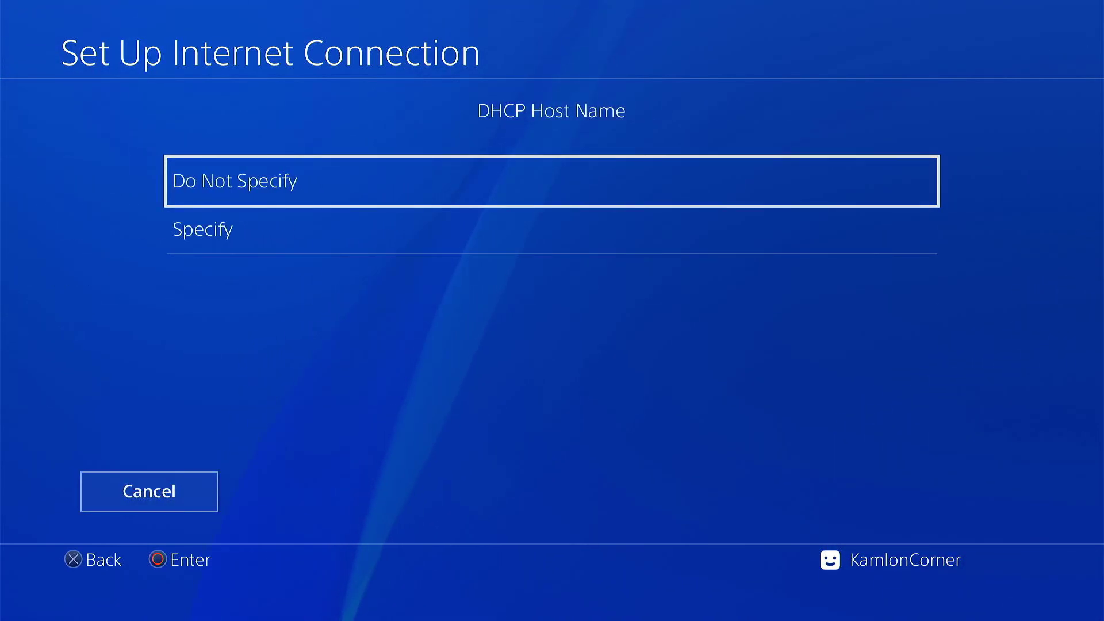
key("Return")
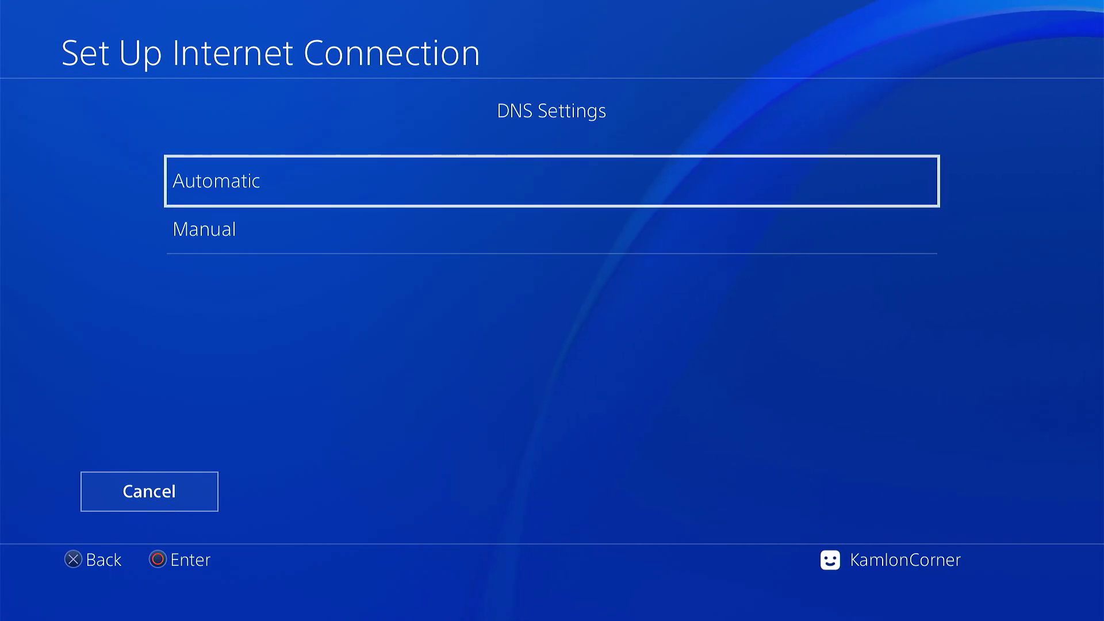
Set the primary DNS manually to 62.210.38.117, keep MTU Automatic, and use no proxy server
key("Down")
key("Return")
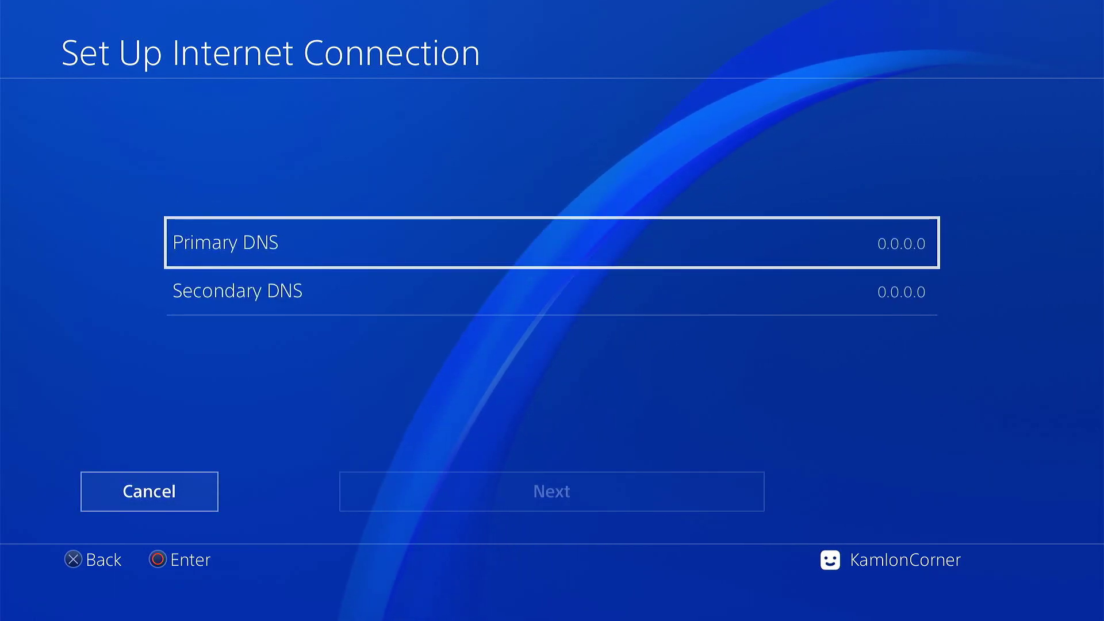
key("Return")
type("62.210.38.")
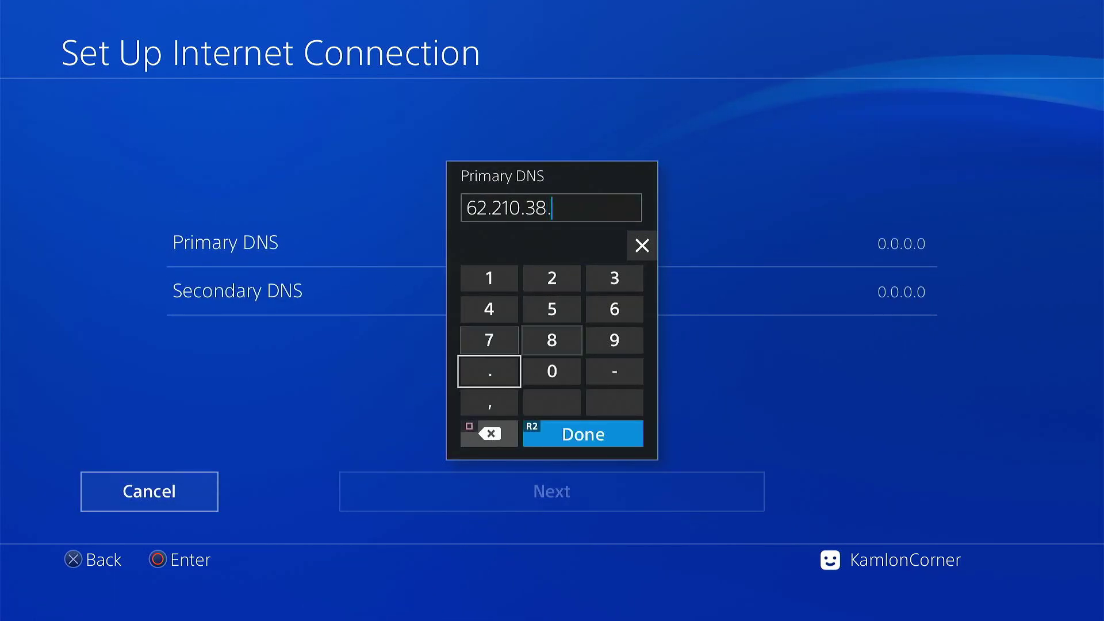
type("117")
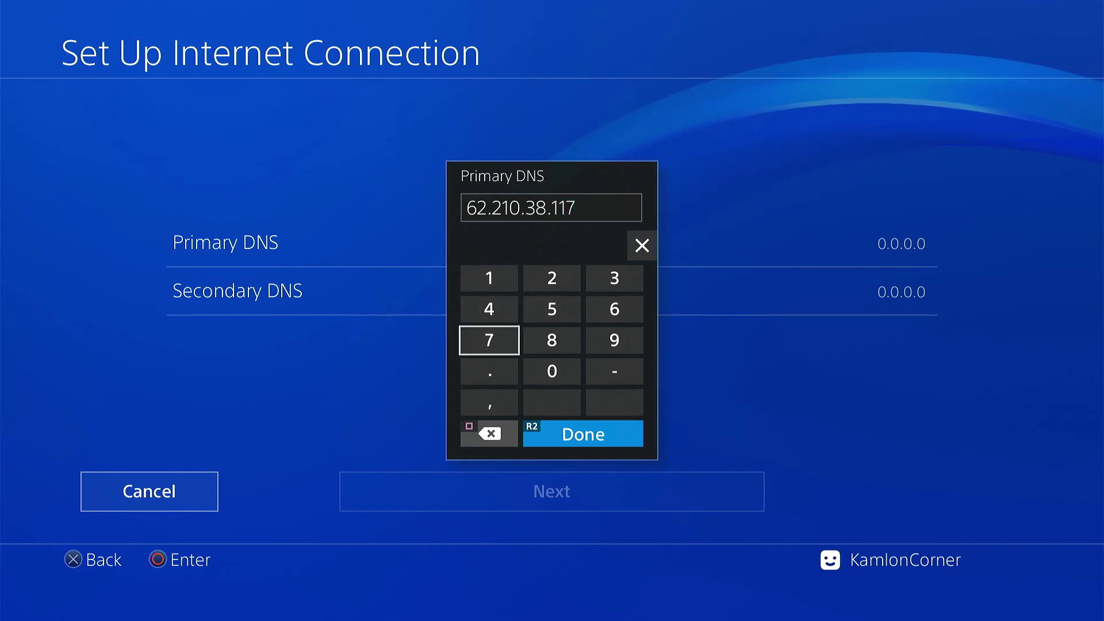
key("Return")
key("Down")
key("Down")
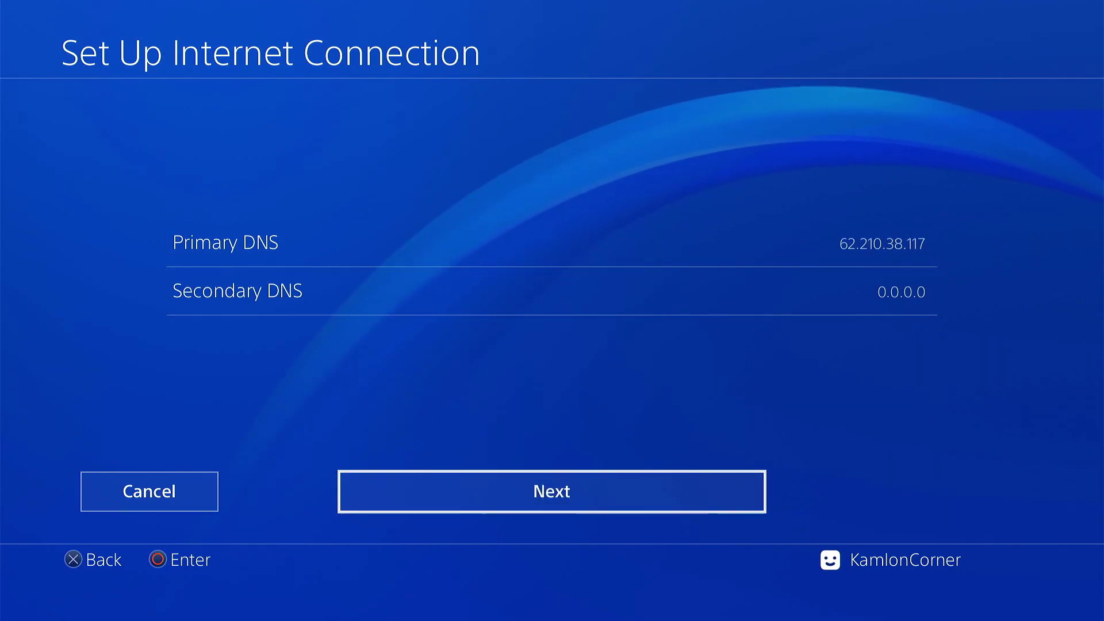
key("Return")
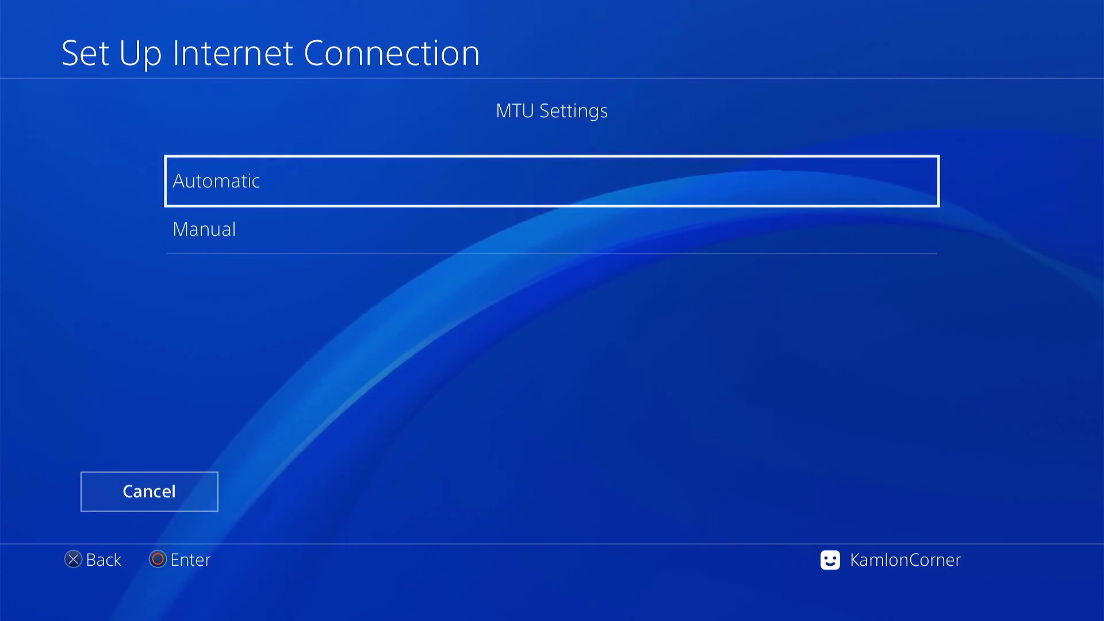
key("Return")
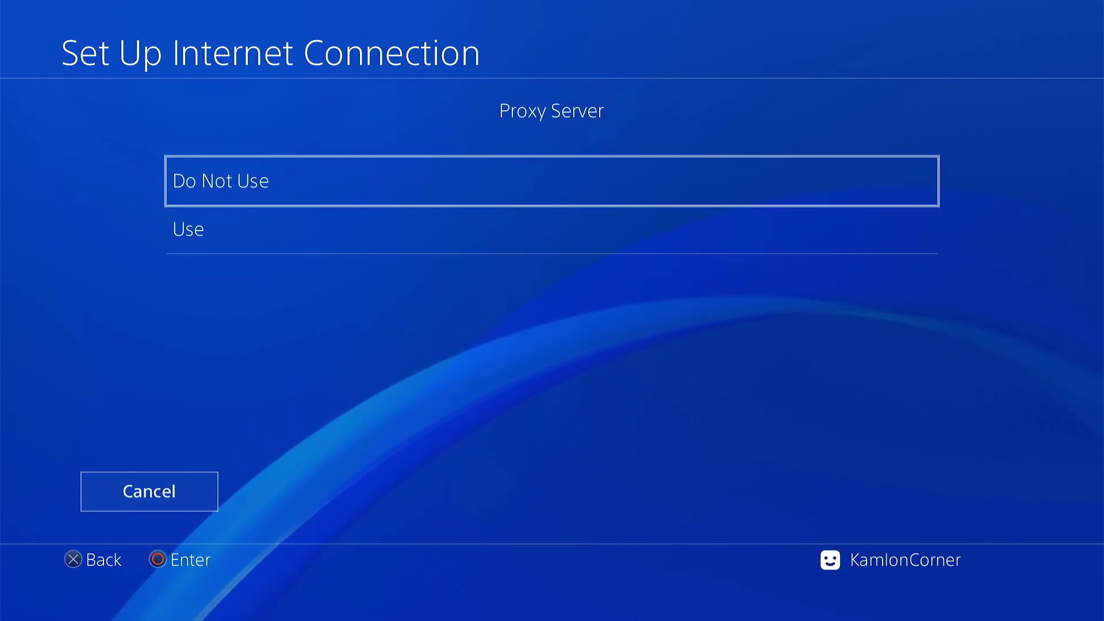
key("Return")
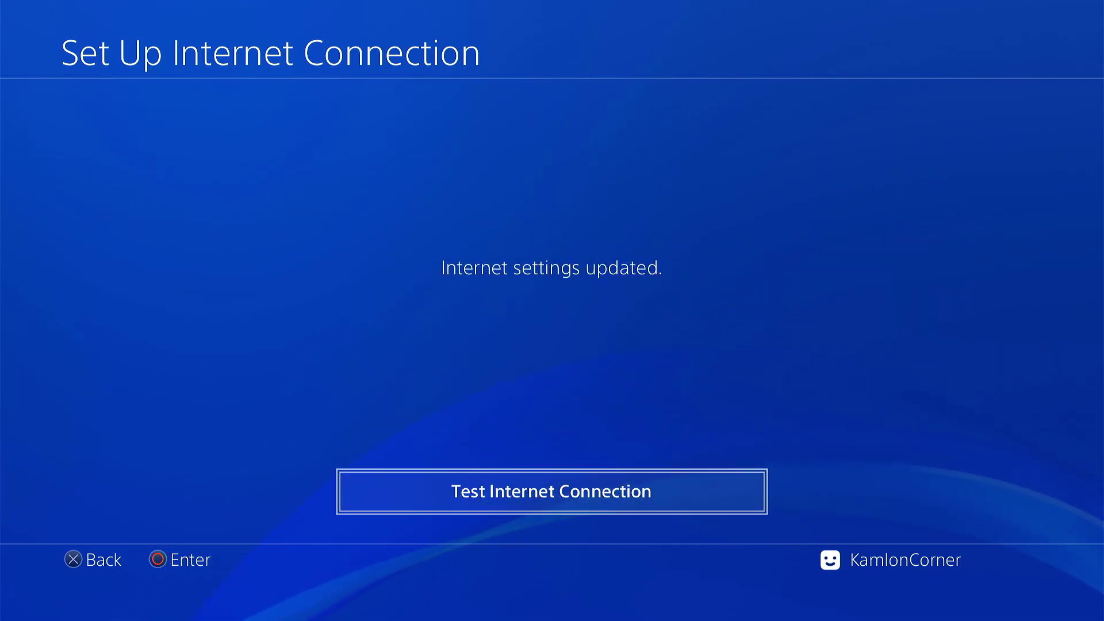
Run the internet connection test until IP address and internet connection succeed, then go back home
key("Return")
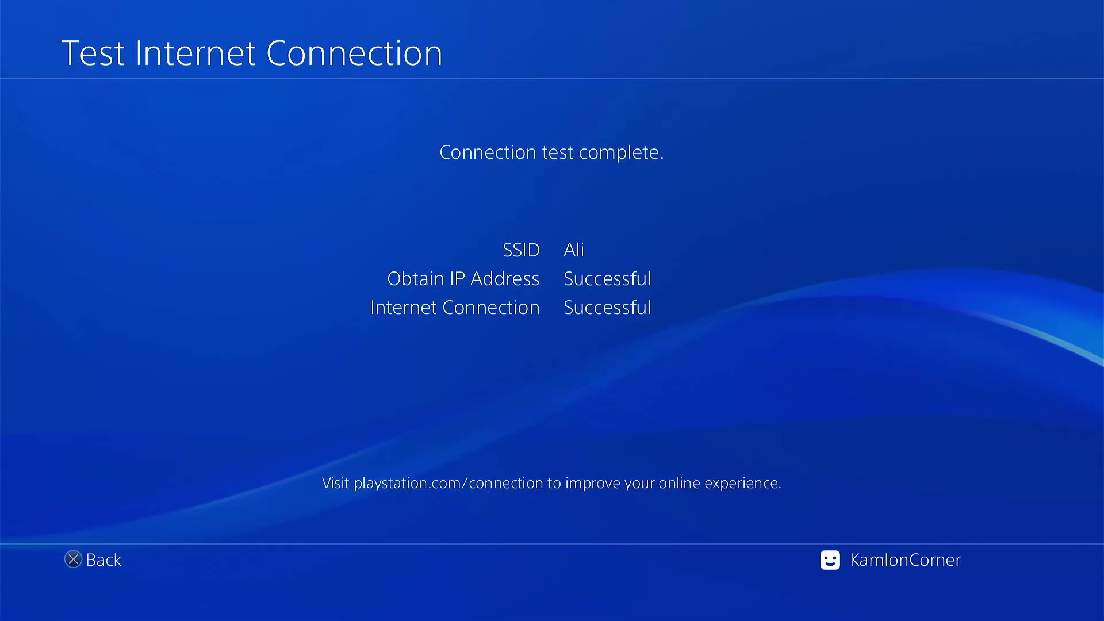
key("Escape")
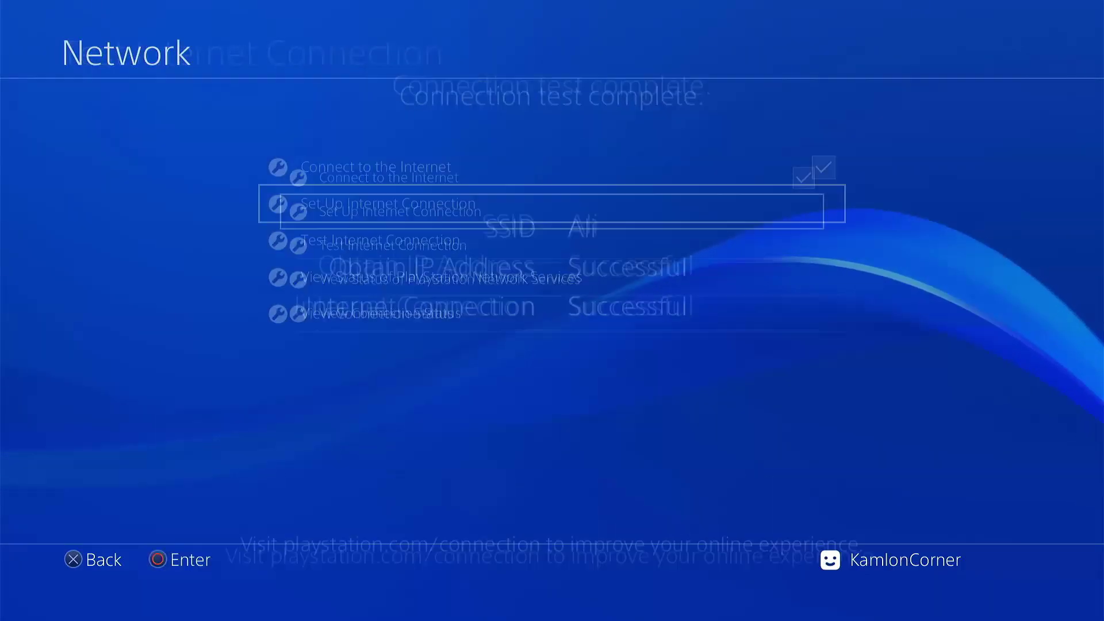
key("Escape")
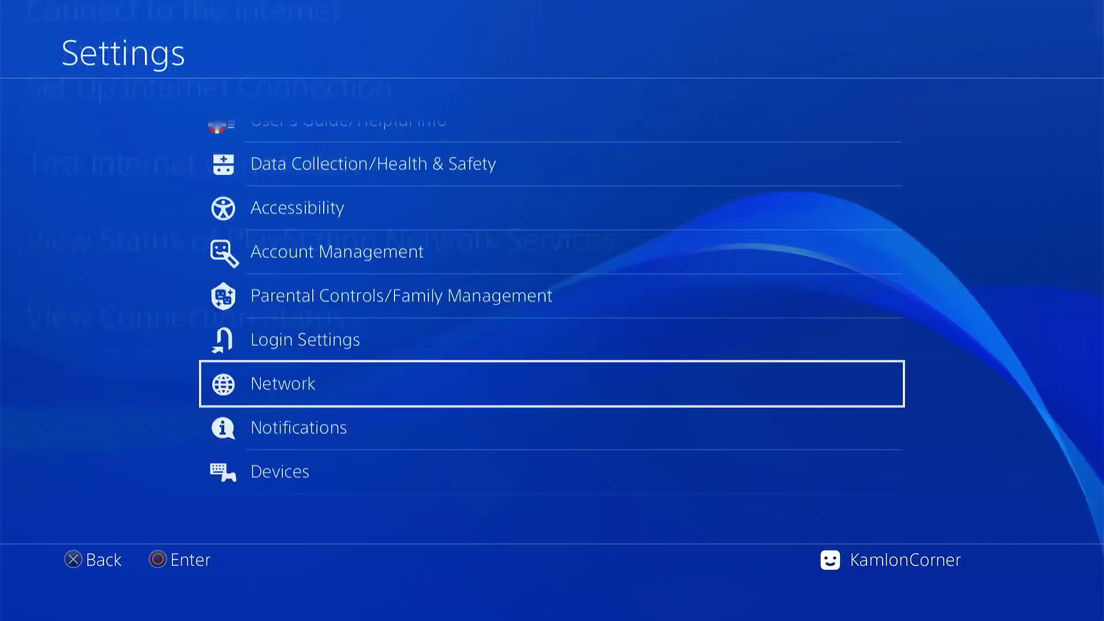
key("Escape")
key("Escape")
Launch the Internet Browser from the home screen and bring up its options to close the failed page
key("Right")
key("Right")
key("Return")
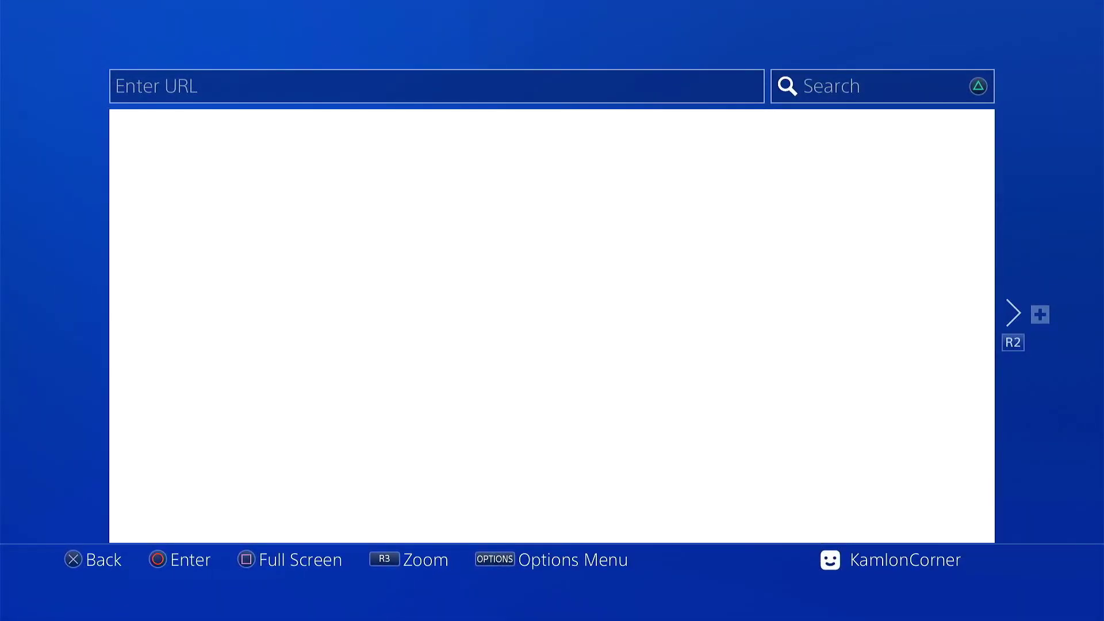
key("Menu")
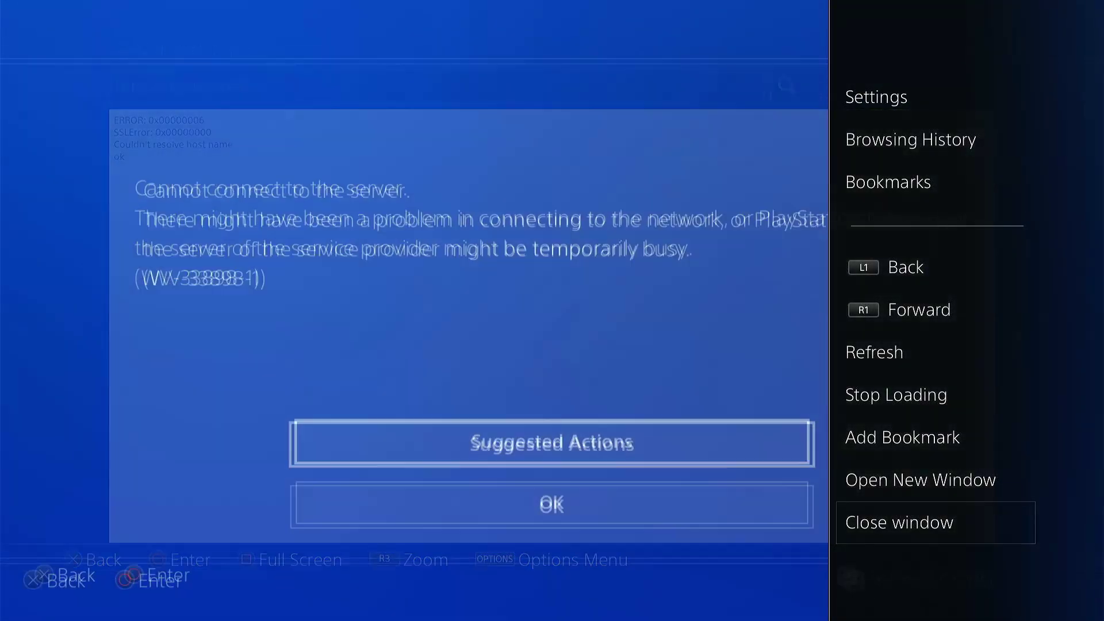
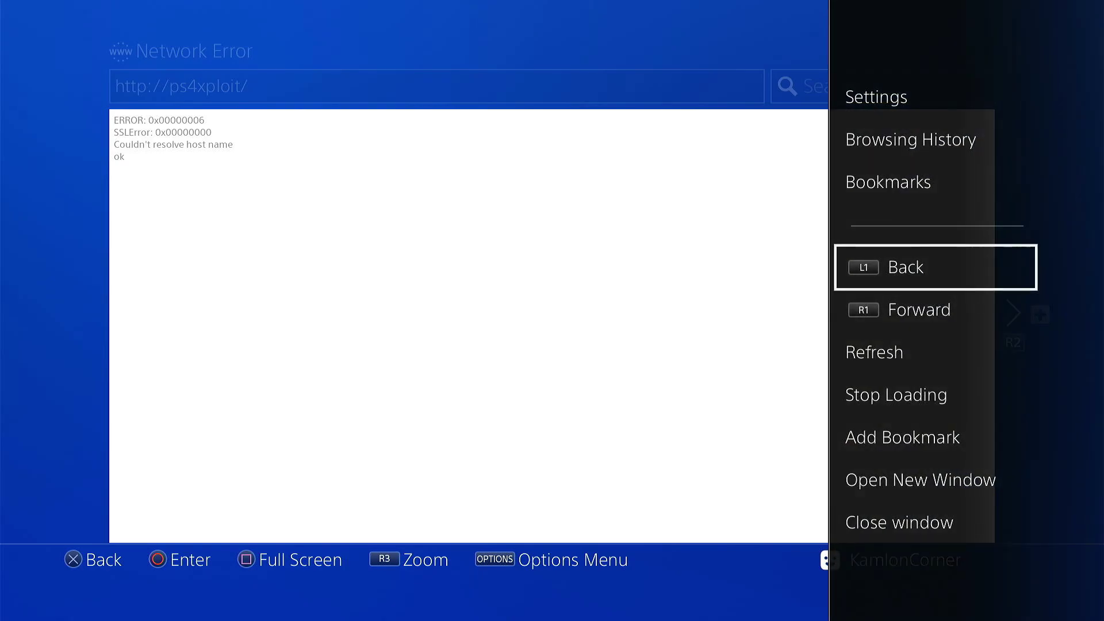
Close the network-error window, then delete cookies and clear website data in browser Settings
key("Down")
key("Down")
key("Down")
key("Down")
key("Down")
key("Down")
key("Return")
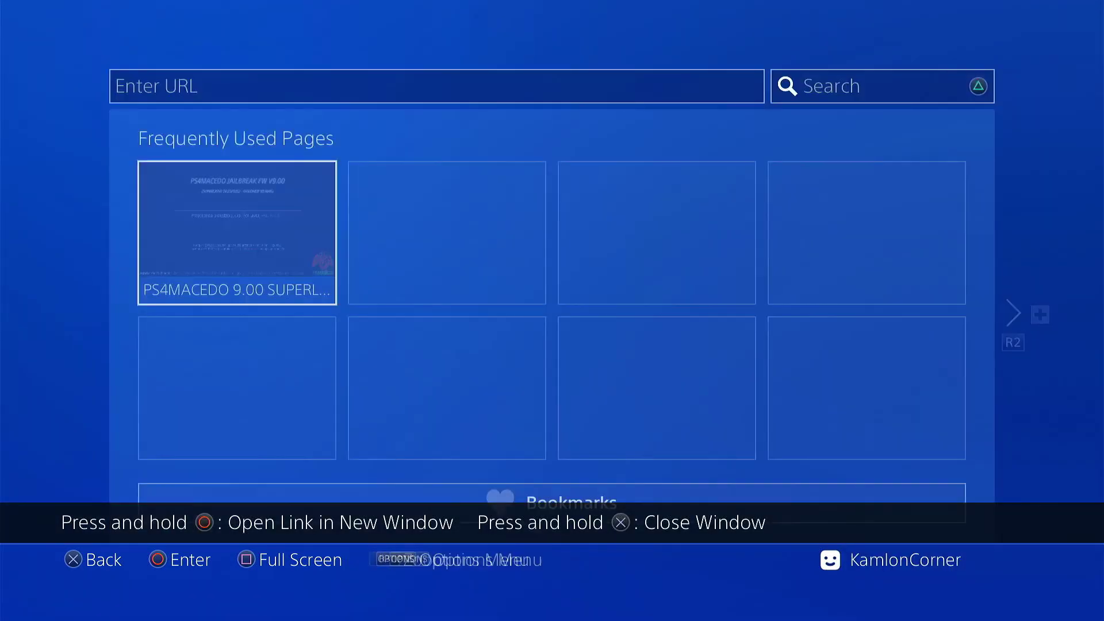
key("Menu")
key("Up")
key("Up")
key("Up")
key("Return")
key("Down")
key("Down")
key("Return")
key("Return")
key("Down")
key("Return")
key("Return")
key("Escape")
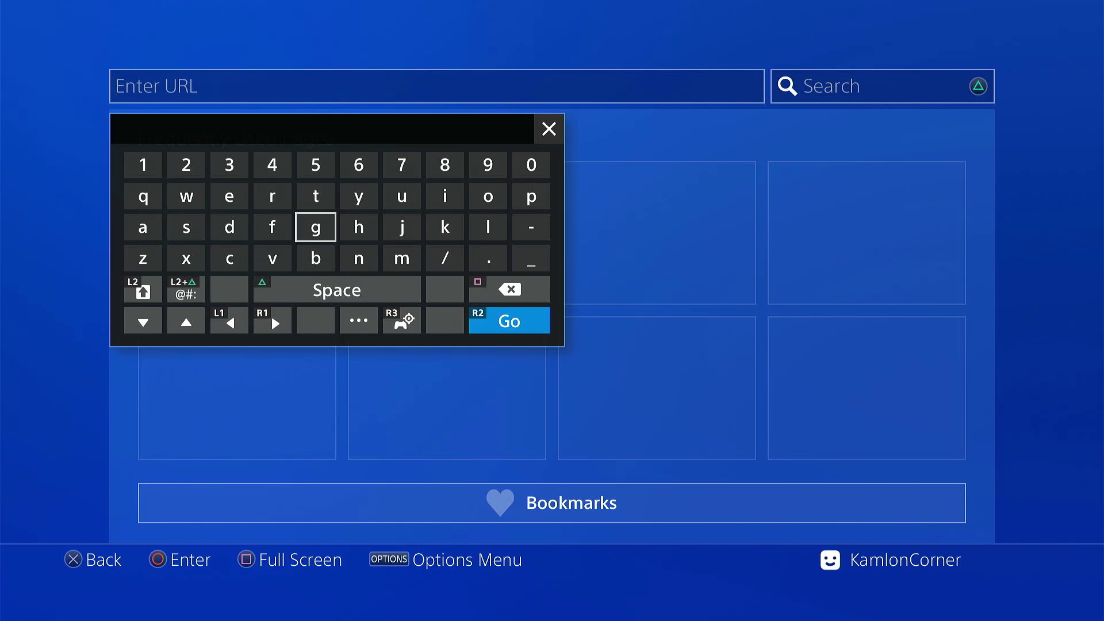
Enter karo218.ir from the keyboard's karo218 and .ir suggestions and go to the site
type("k")
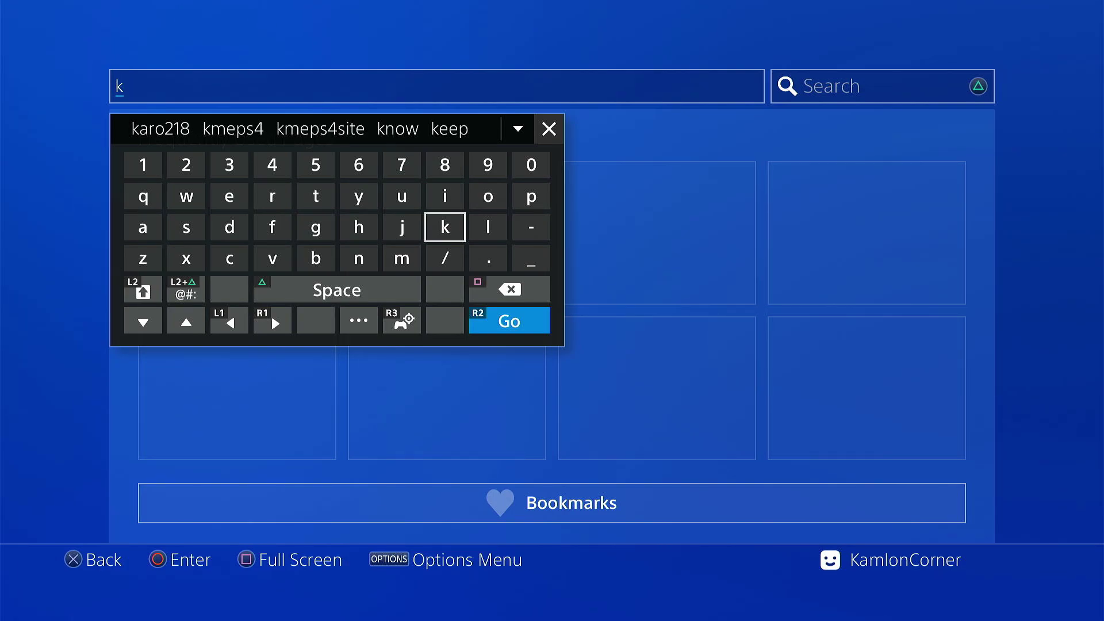
key("Left")
key("Left")
key("Left")
key("Left")
key("Left")
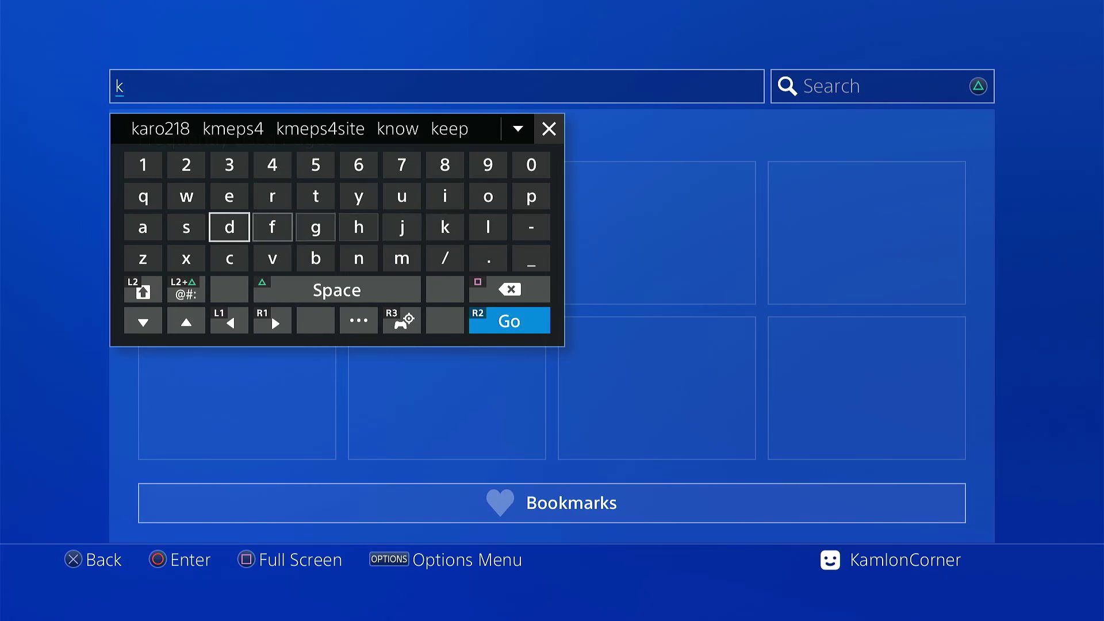
key("Up")
key("Up")
key("Up")
key("Left")
key("Return")
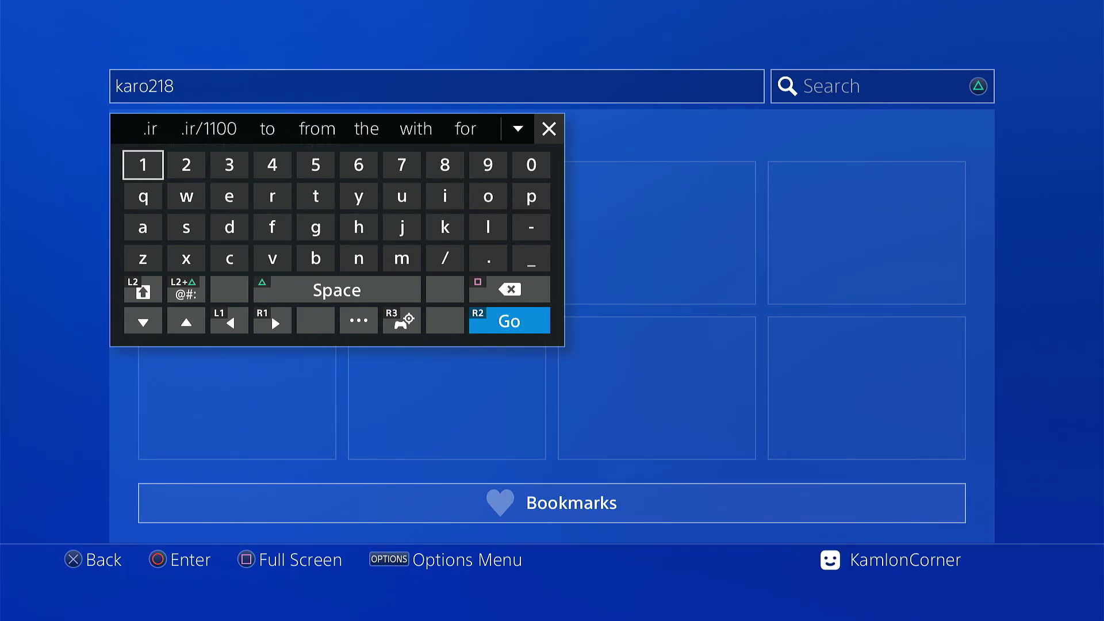
key("Up")
key("Return")
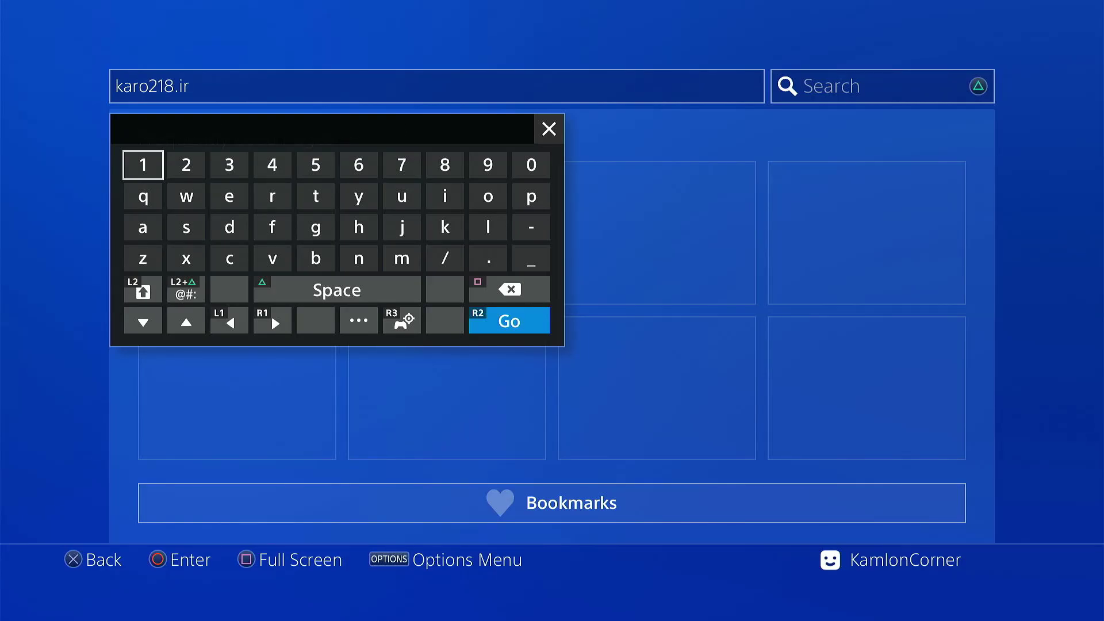
key("Return")
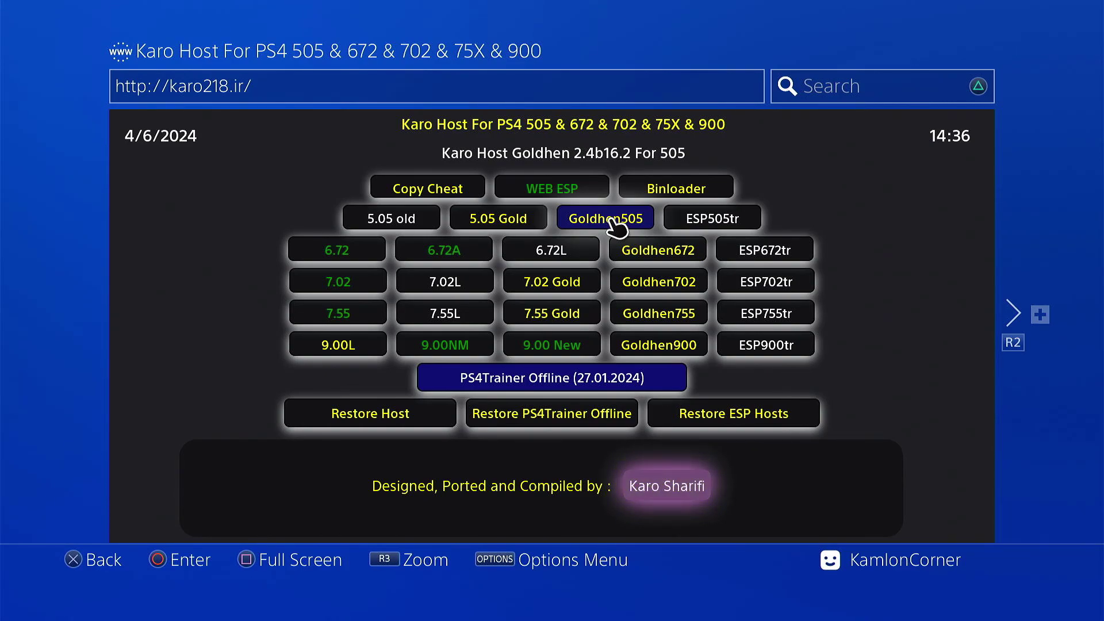
Launch the Goldhen900 option to start caching the GoldHEN 2.4b16.2 exploit page for firmware 9.00
left_click(665, 346)
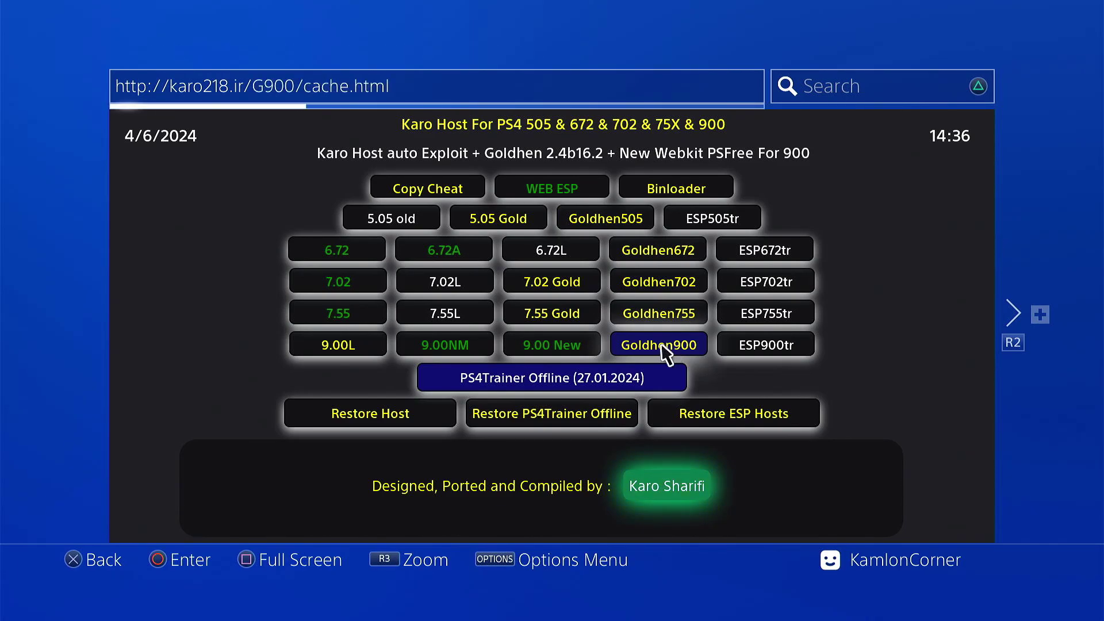
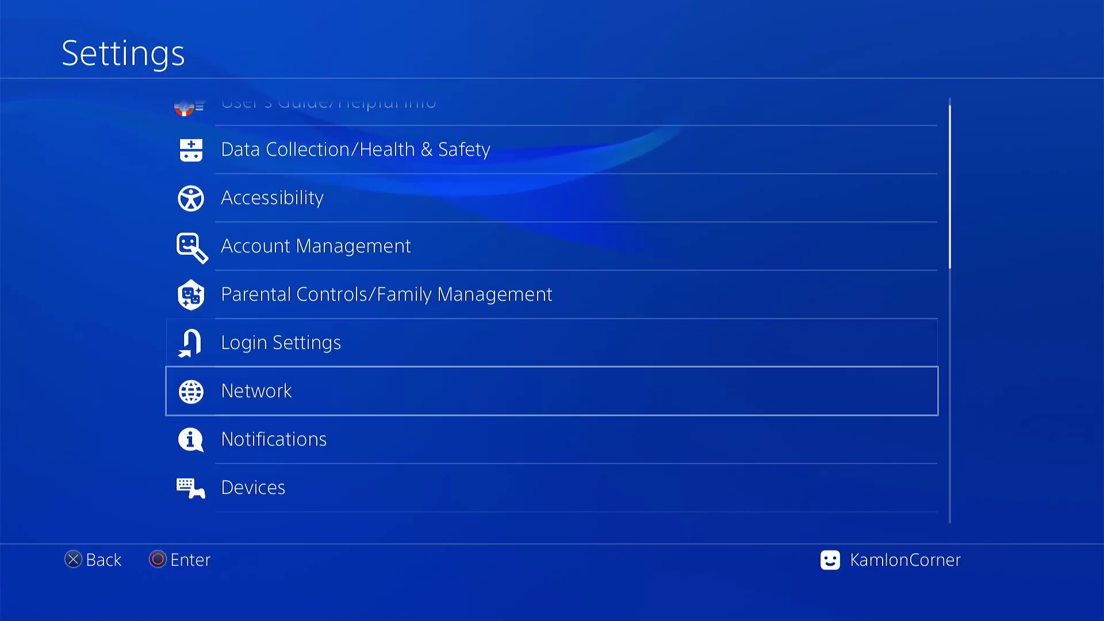
key("Return")
Check the network options, then back out of Settings to the PS4 home screen
key("Escape")
key("Escape")
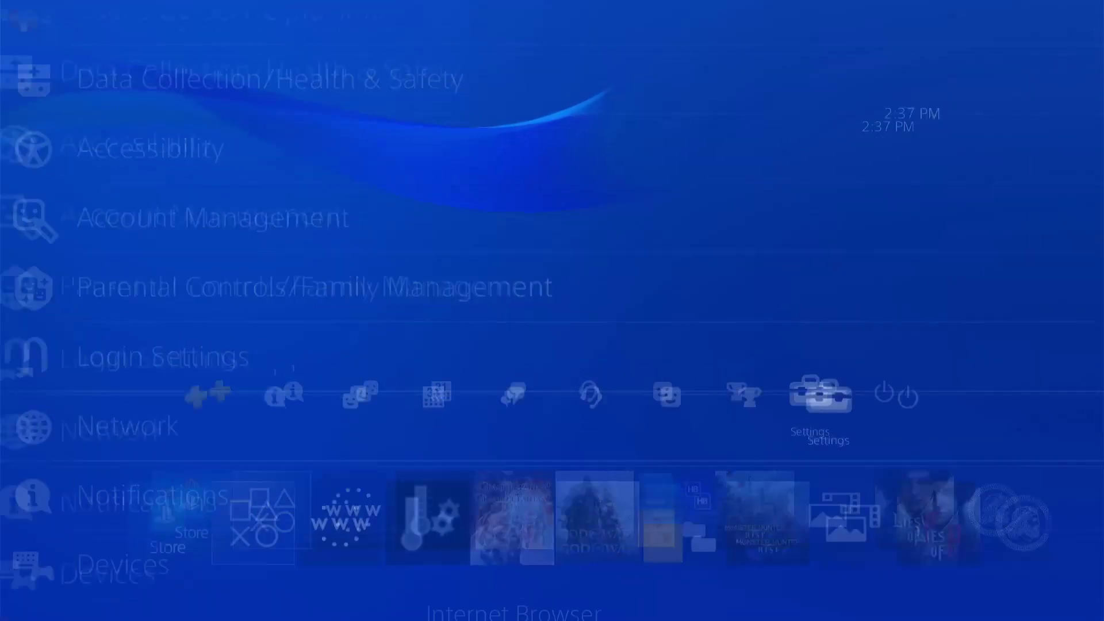
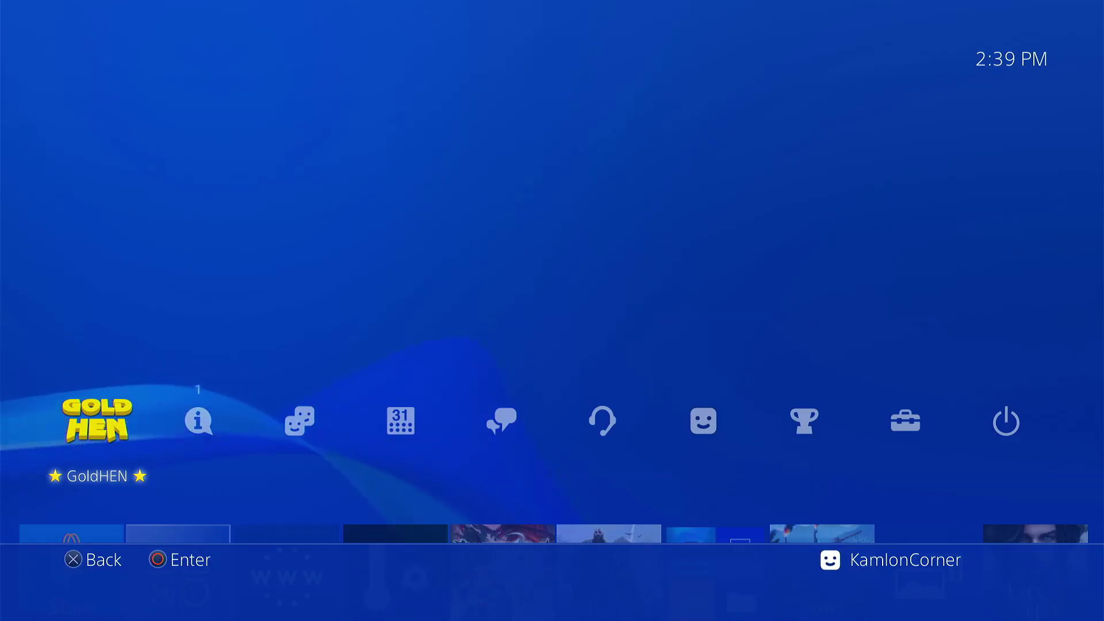
Look over GoldHEN's Debug Settings, back out, and highlight Granblue Fantasy: Relink in the content row
key("Return")
key("Return")
key("Escape")
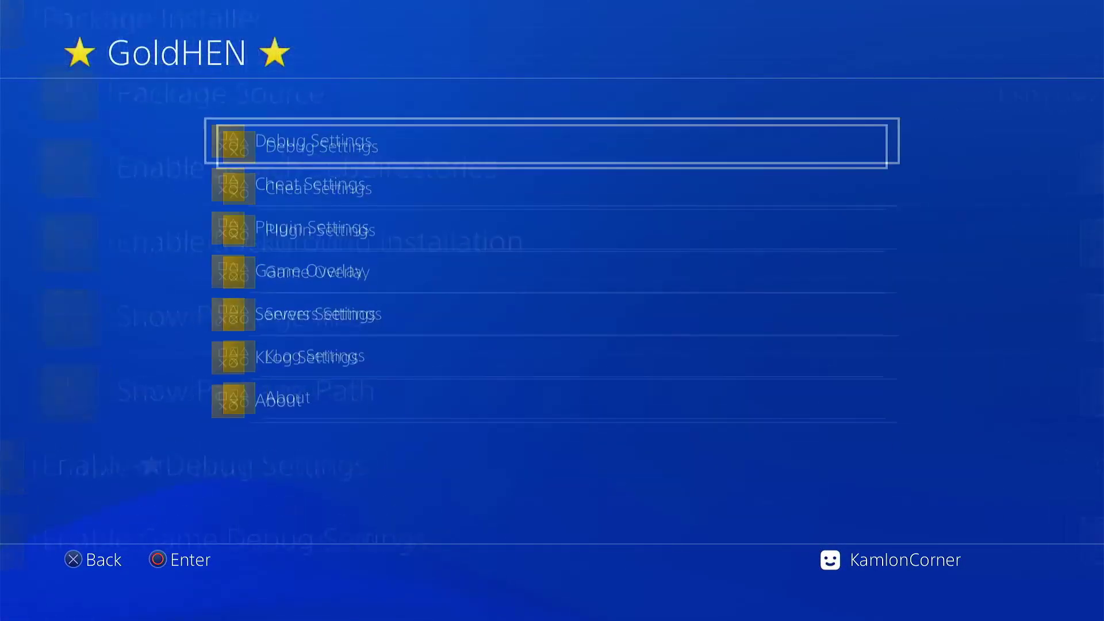
key("Escape")
key("Down")
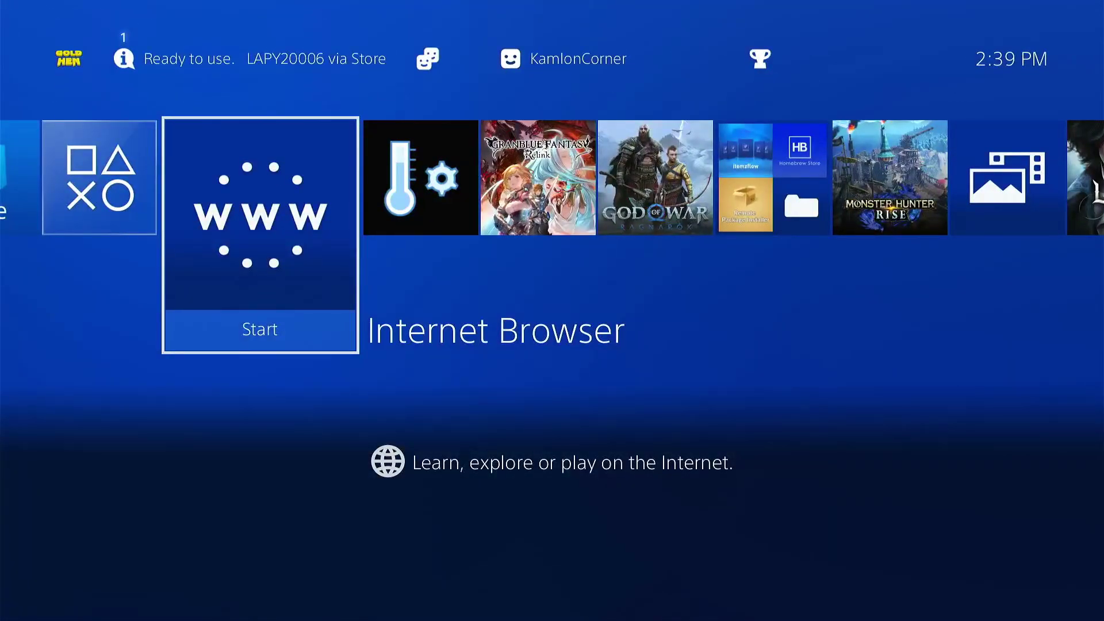
key("Right")
key("Right")
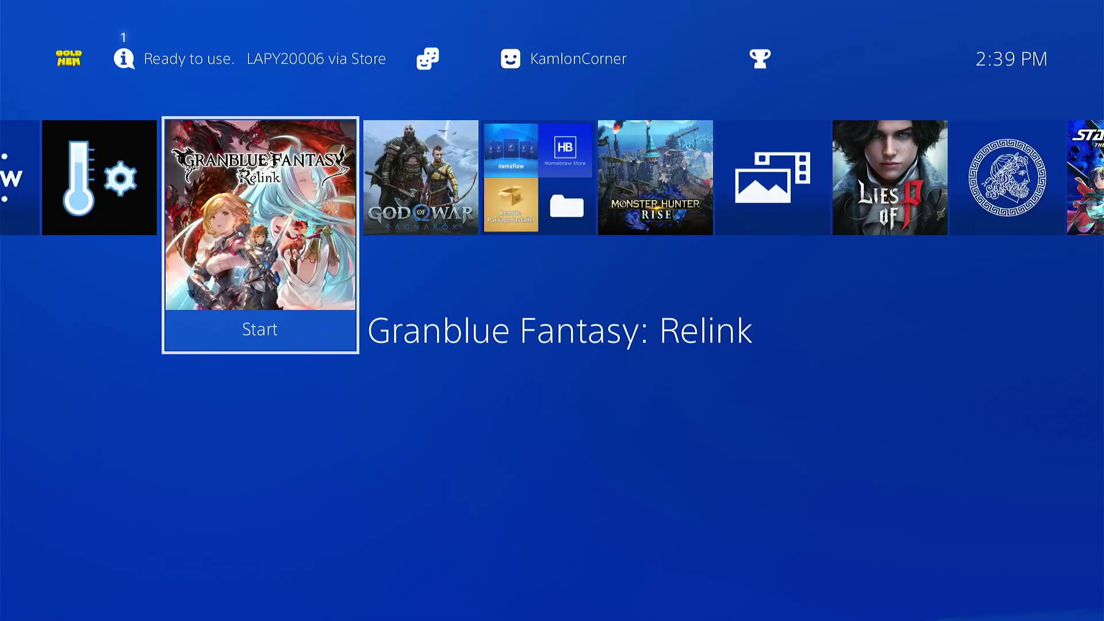